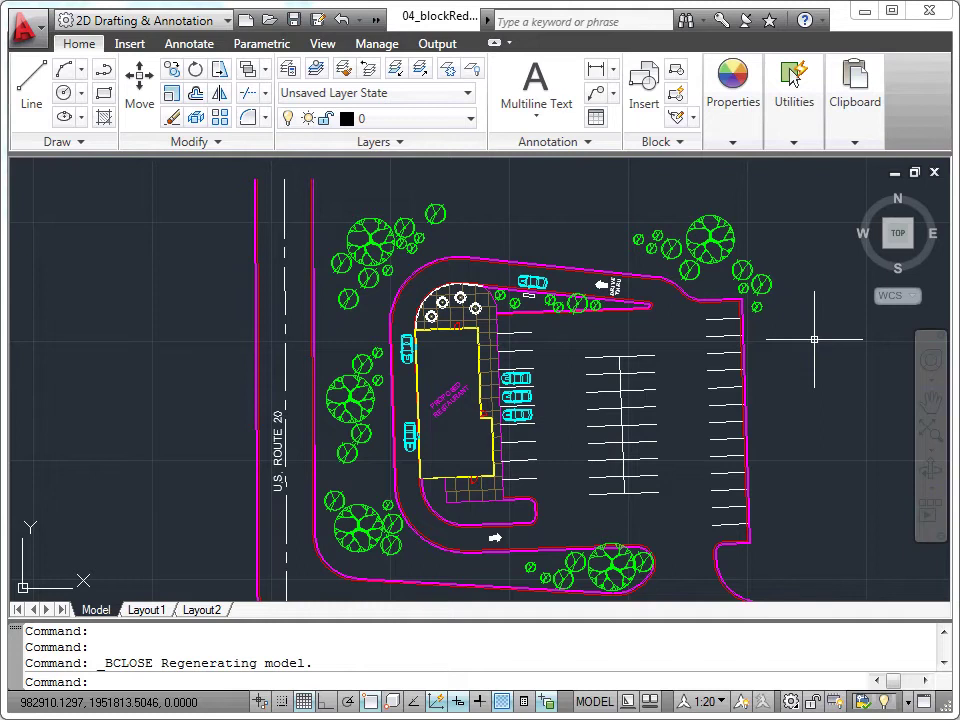
# Open the small ornamental tree by the drive-thru in the Block Editor
pyautogui.scroll(2, 677, 336)
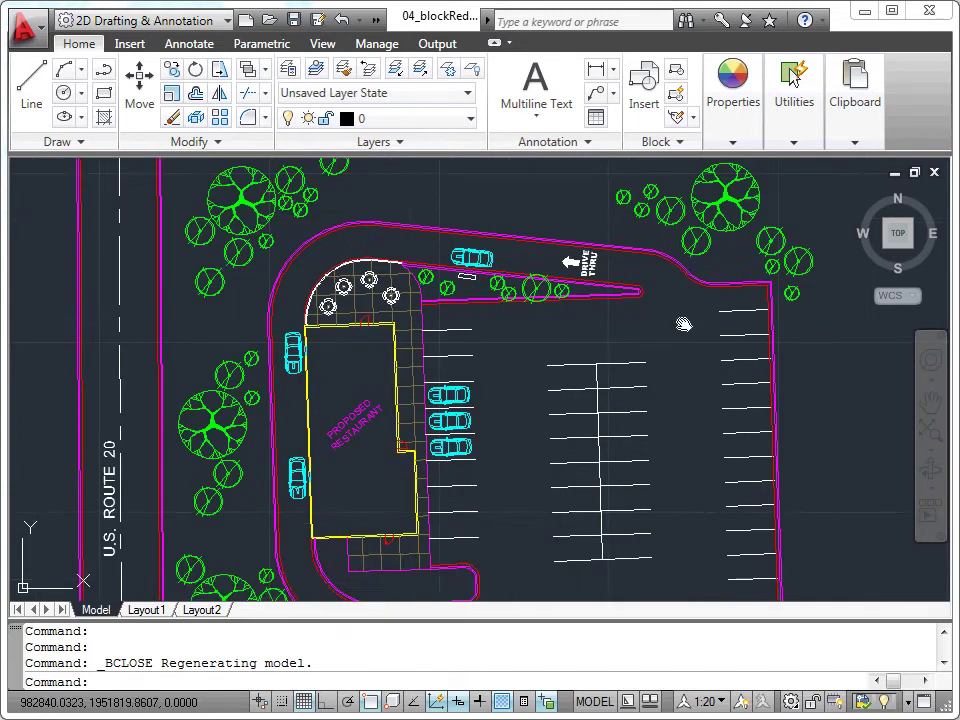
pyautogui.moveTo(681, 324); pyautogui.dragTo(678, 410, button='middle')
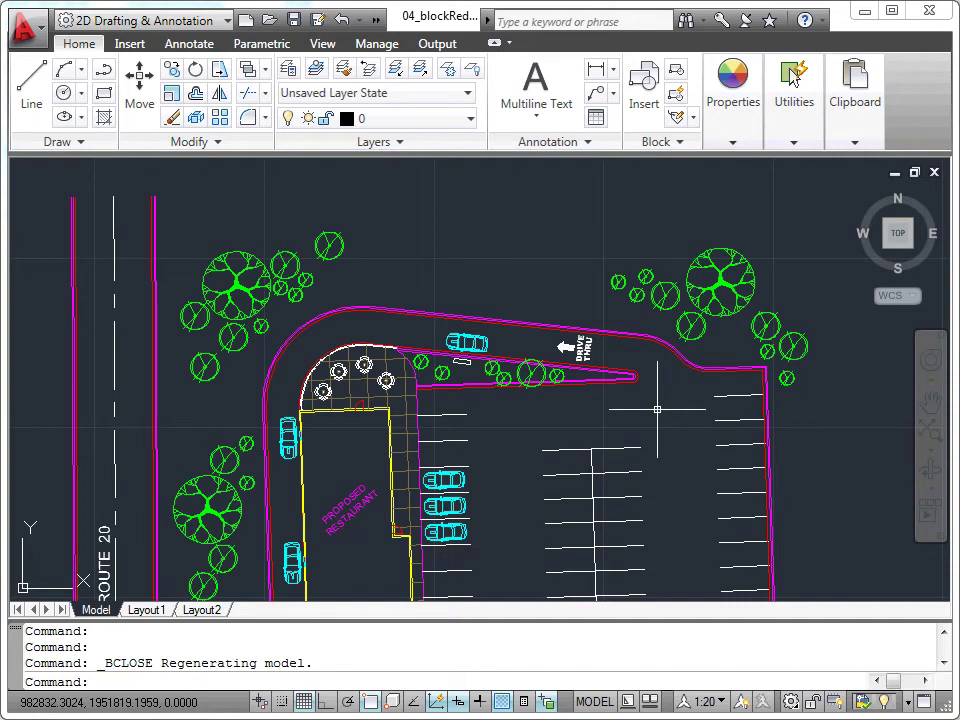
pyautogui.scroll(5, 657, 409)
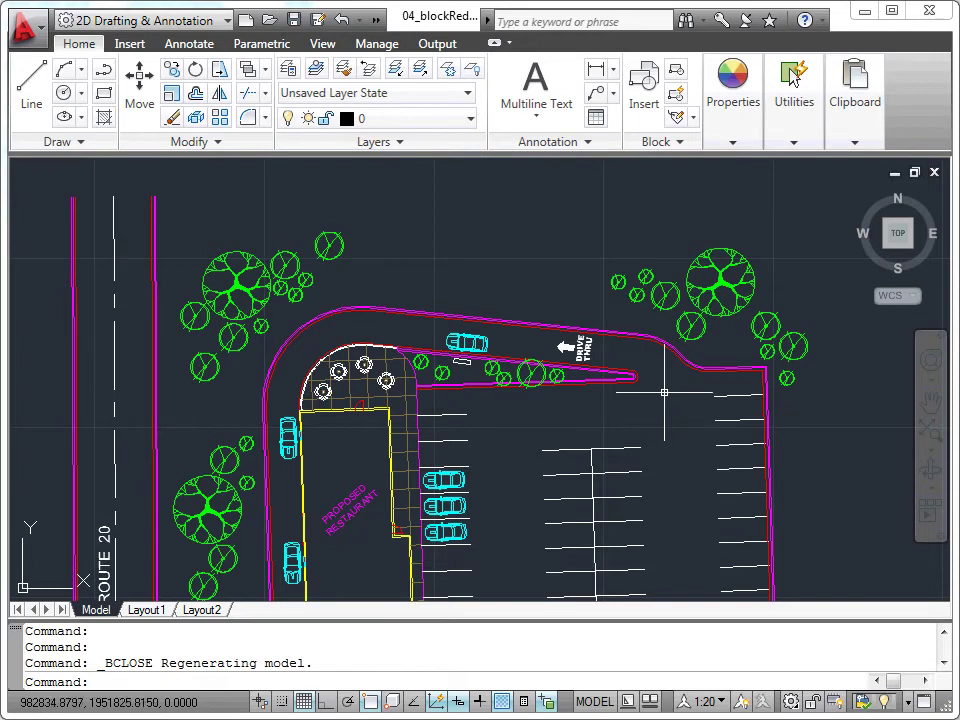
pyautogui.moveTo(660, 285); pyautogui.dragTo(453, 400, button='middle')
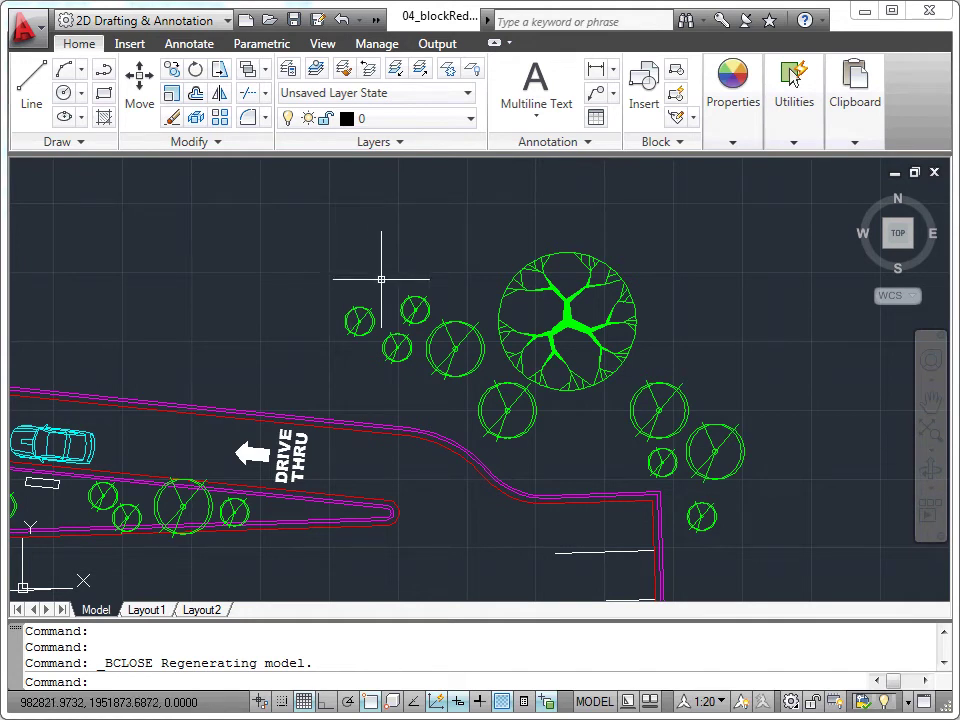
pyautogui.click(467, 325)
pyautogui.doubleClick(467, 325)
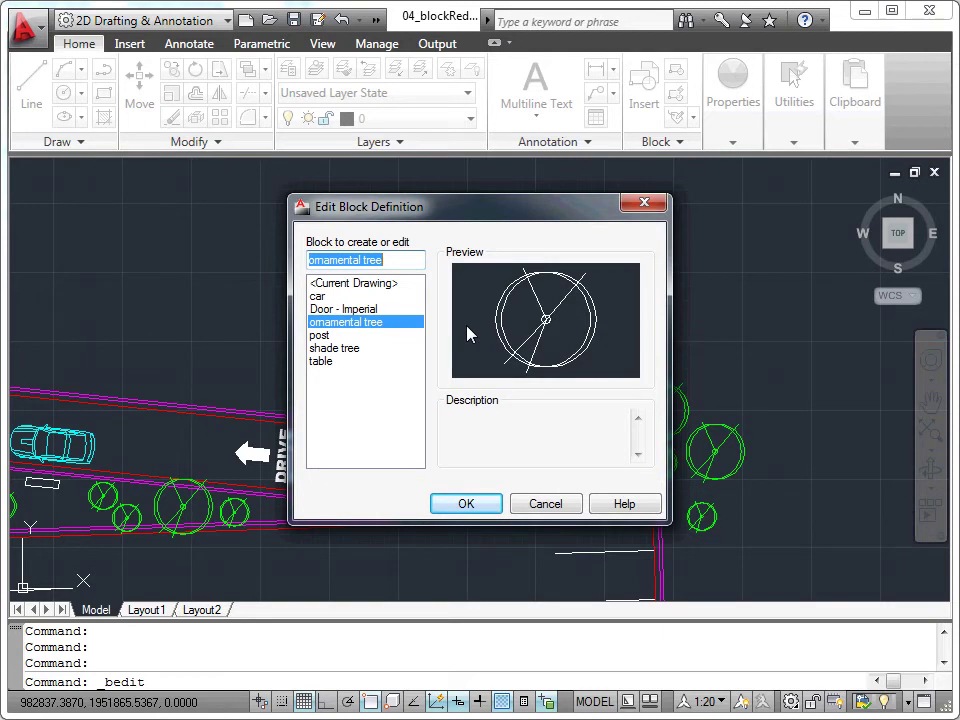
pyautogui.click(490, 505)
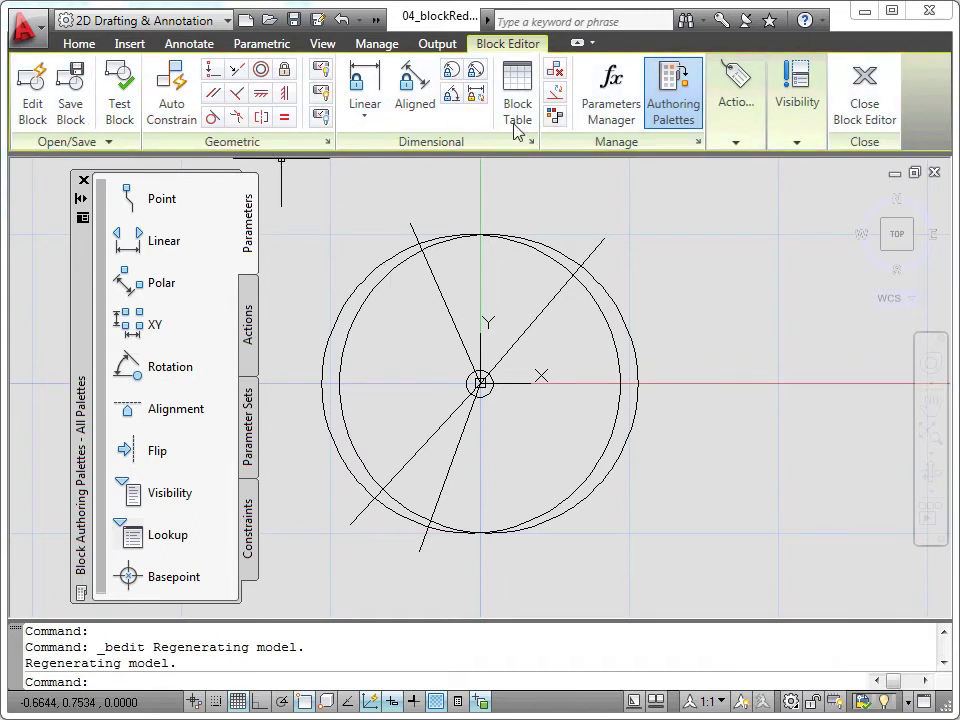
# Switch the Block Editor ribbon to the Home tab
pyautogui.click(797, 142)
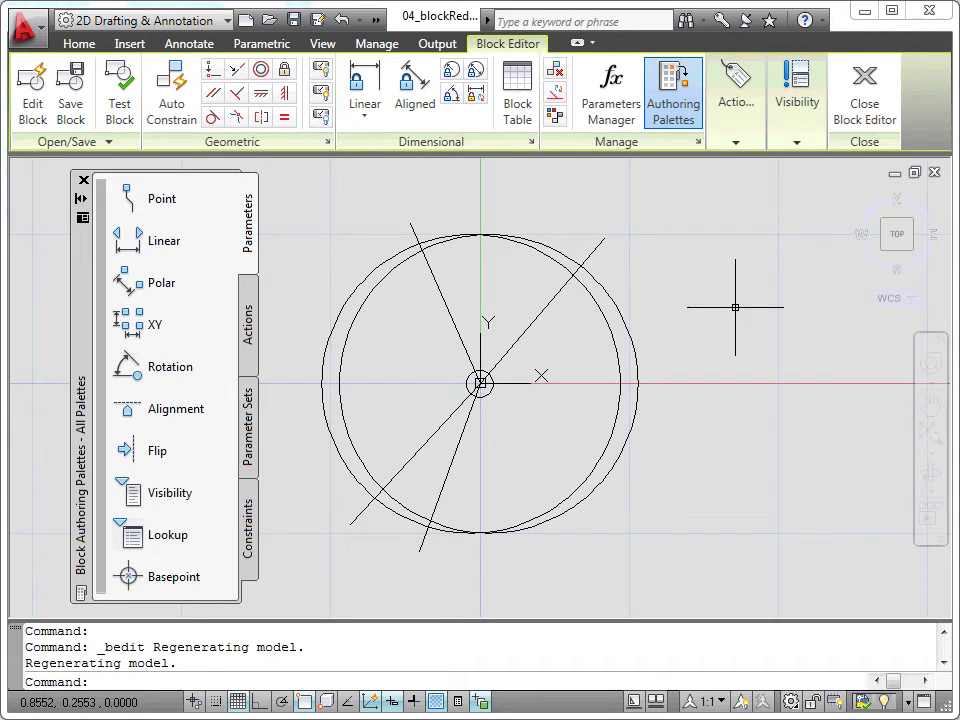
# Erase the radial lines, the small centre circle and the outer circle from the tree block
pyautogui.click(78, 46)
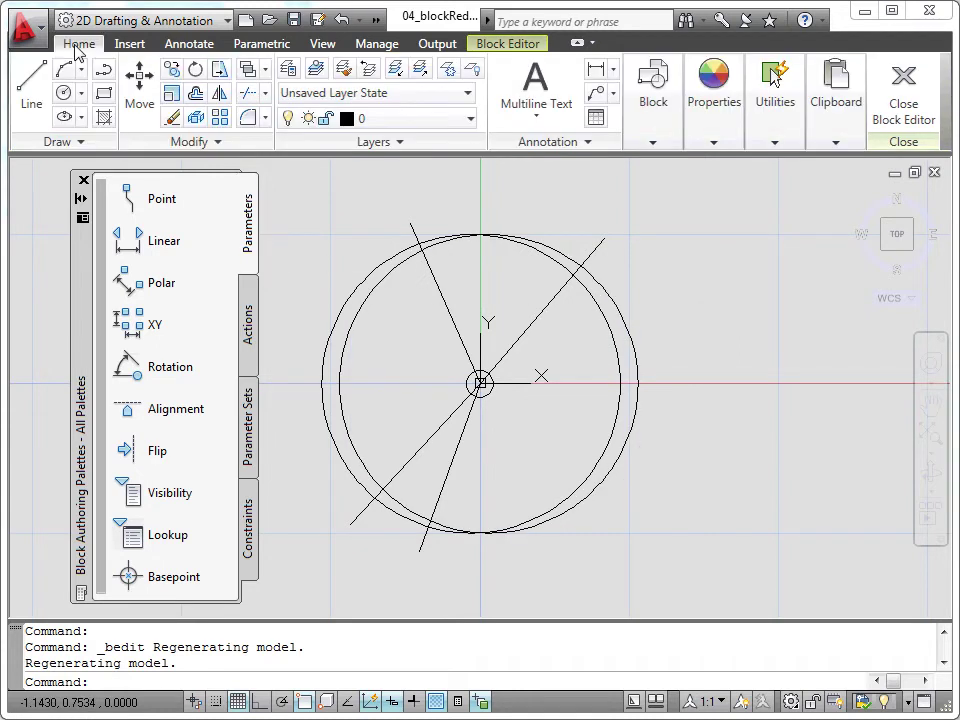
pyautogui.click(172, 117)
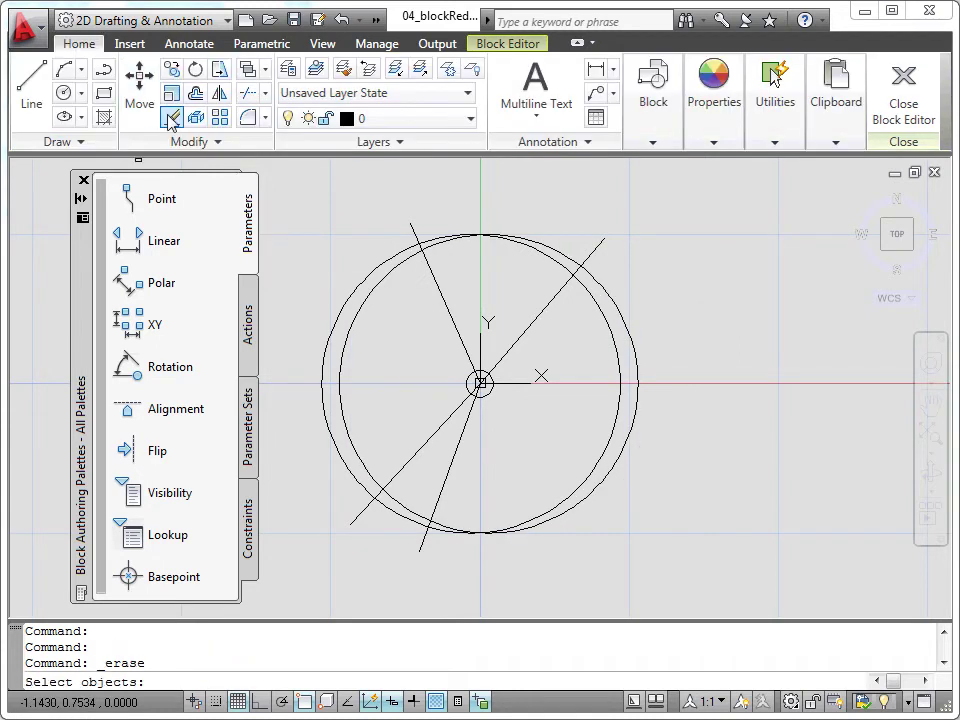
pyautogui.click(525, 298)
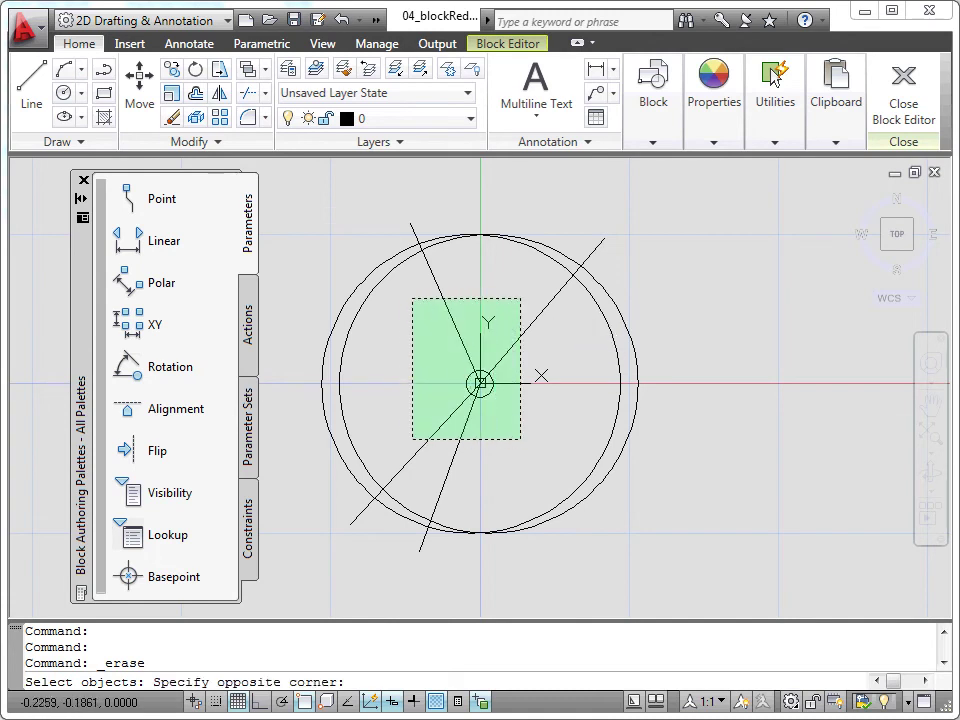
pyautogui.click(405, 437)
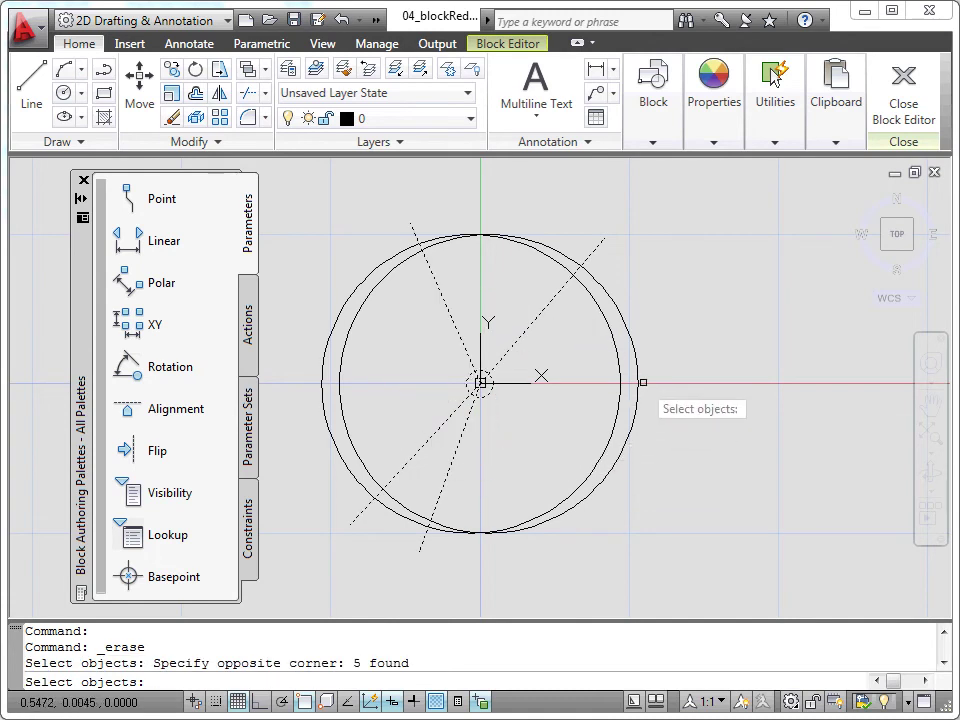
pyautogui.click(628, 333)
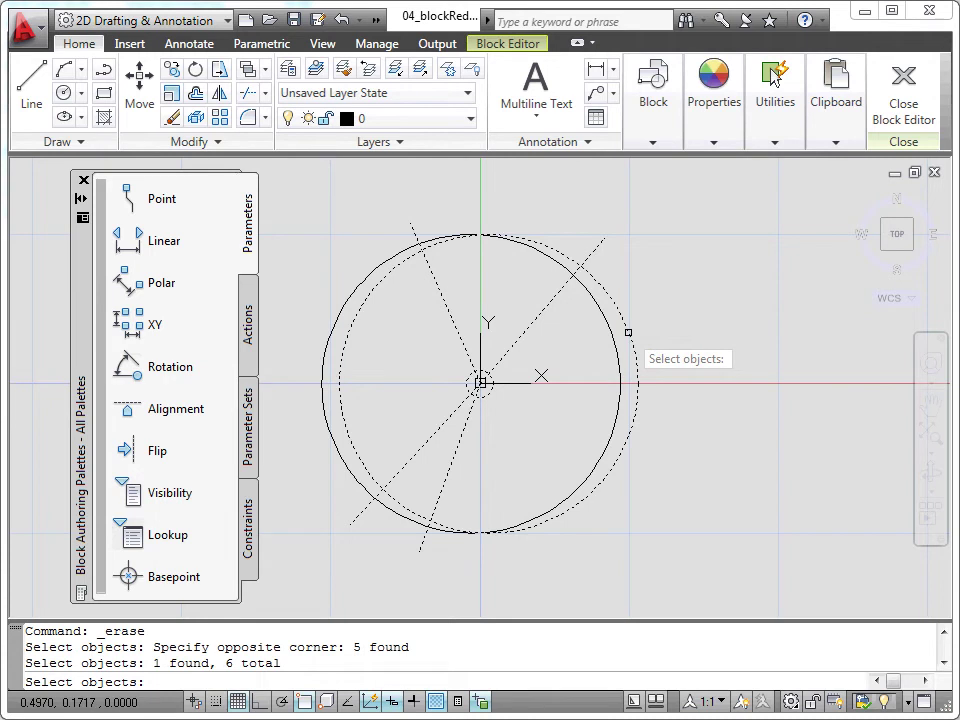
pyautogui.press('Return')
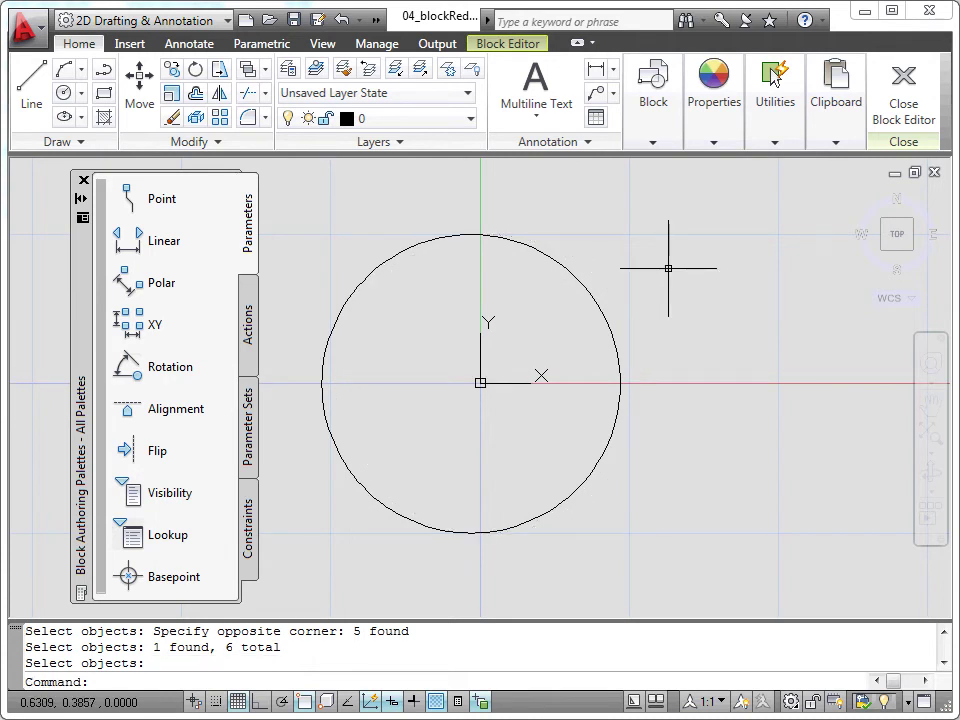
# Start a hatch and choose the centred two-colour spherical gradient instead of a pattern
pyautogui.click(105, 119)
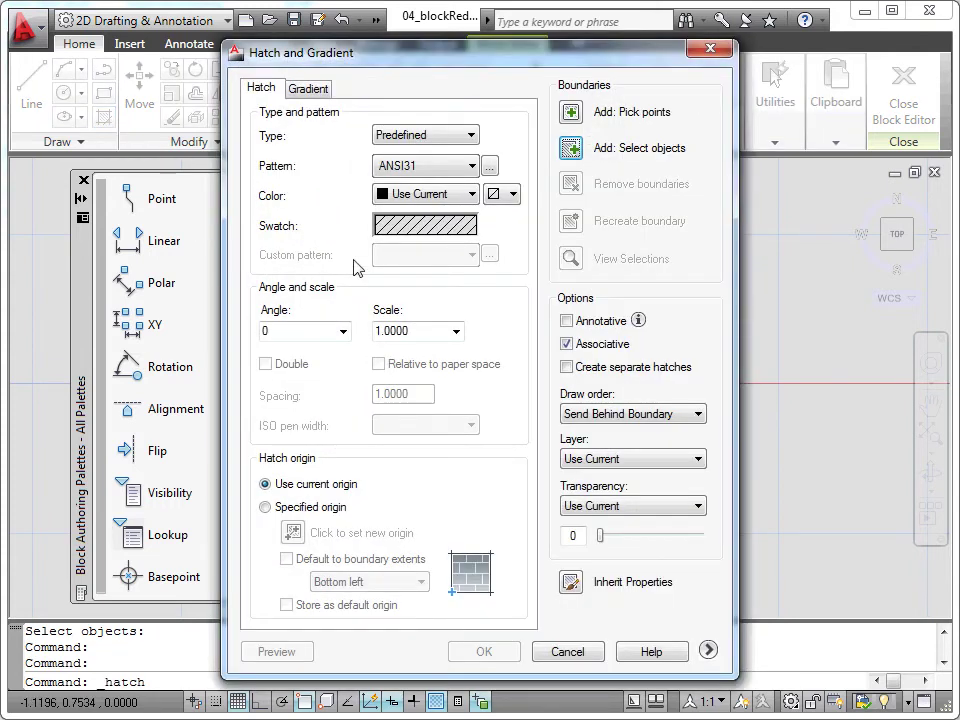
pyautogui.click(471, 165)
pyautogui.moveTo(473, 265)
pyautogui.mouseDown()
pyautogui.moveTo(474, 255)
pyautogui.moveTo(474, 272)
pyautogui.mouseUp()
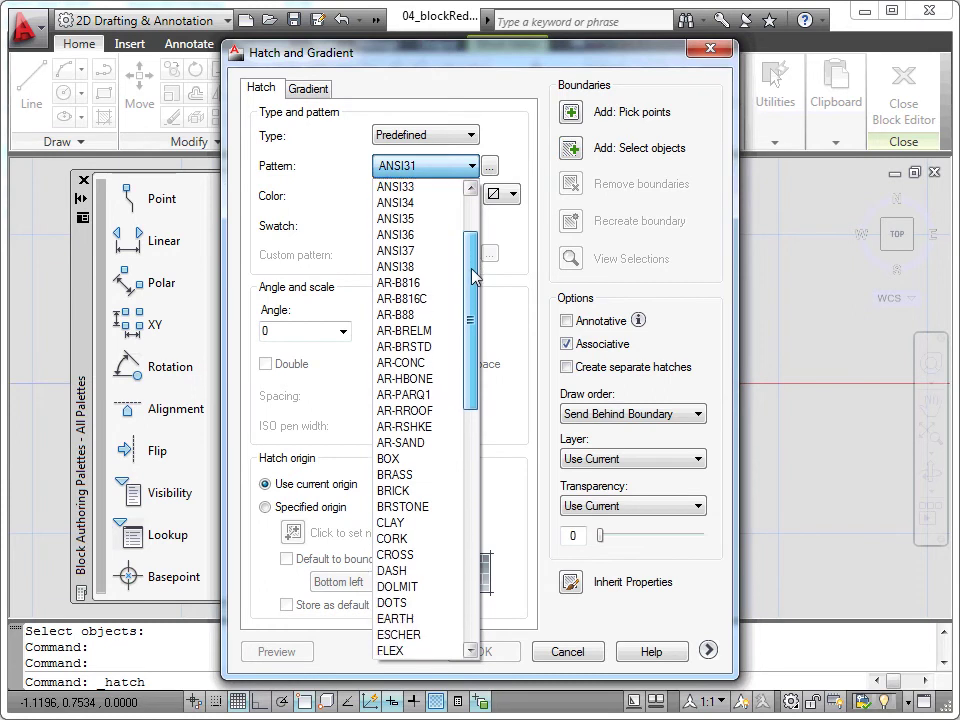
pyautogui.click(313, 90)
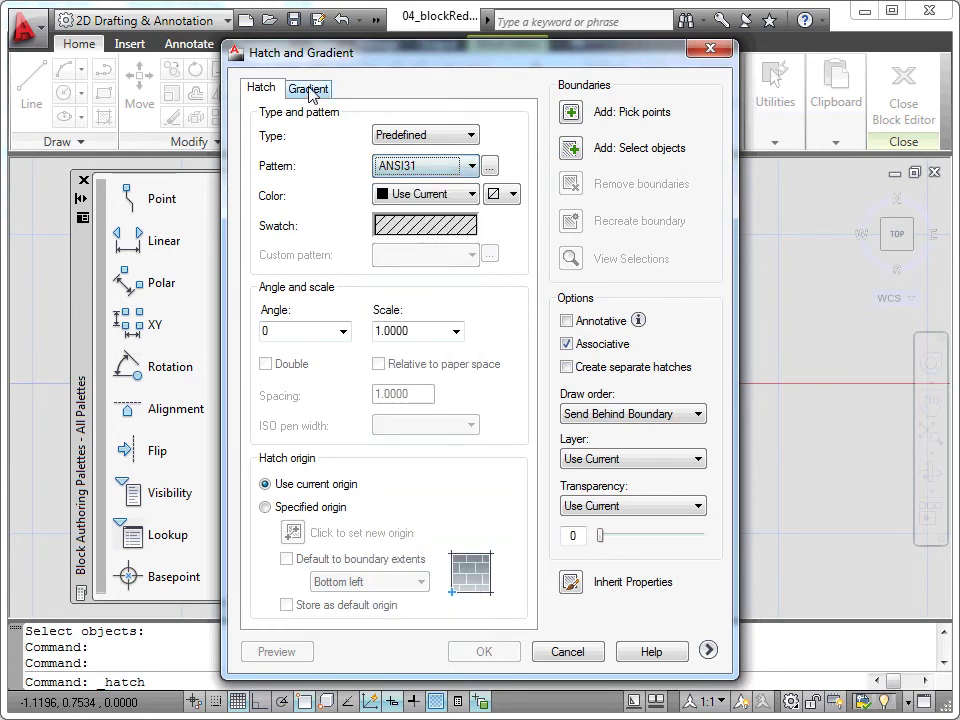
pyautogui.click(312, 90)
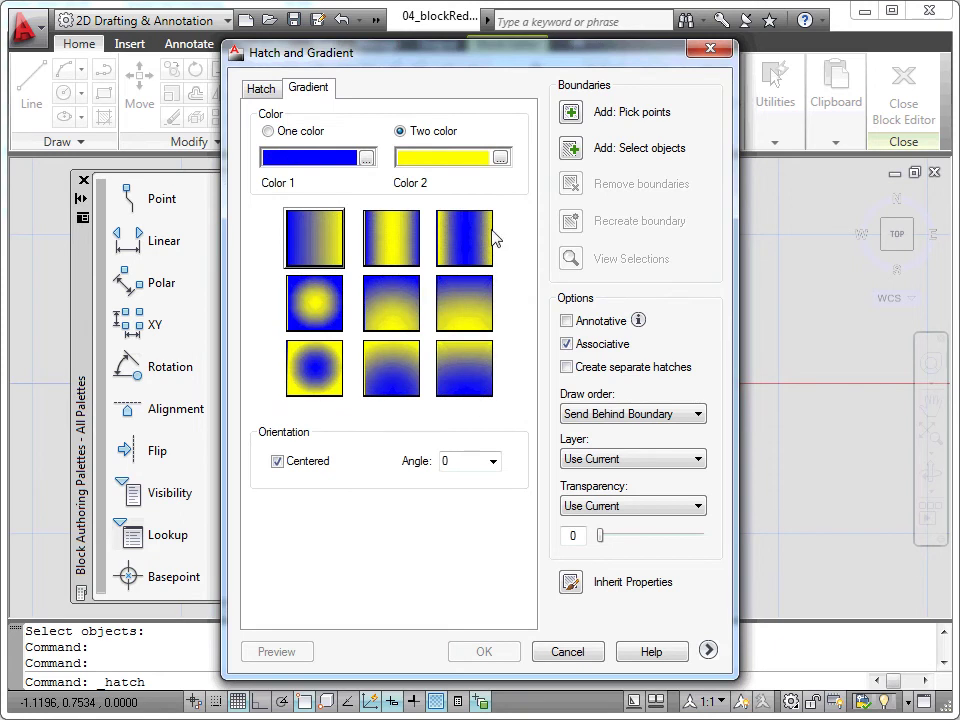
pyautogui.click(312, 303)
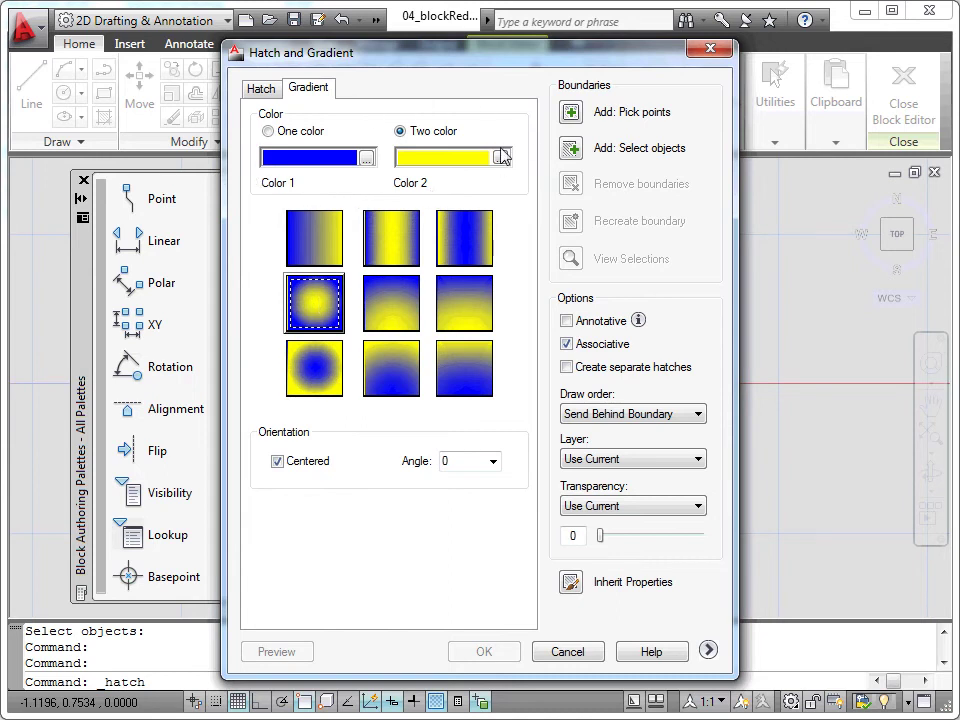
# Set gradient Color 1 to ACI 70 green, keeping the angle at 0
pyautogui.click(366, 158)
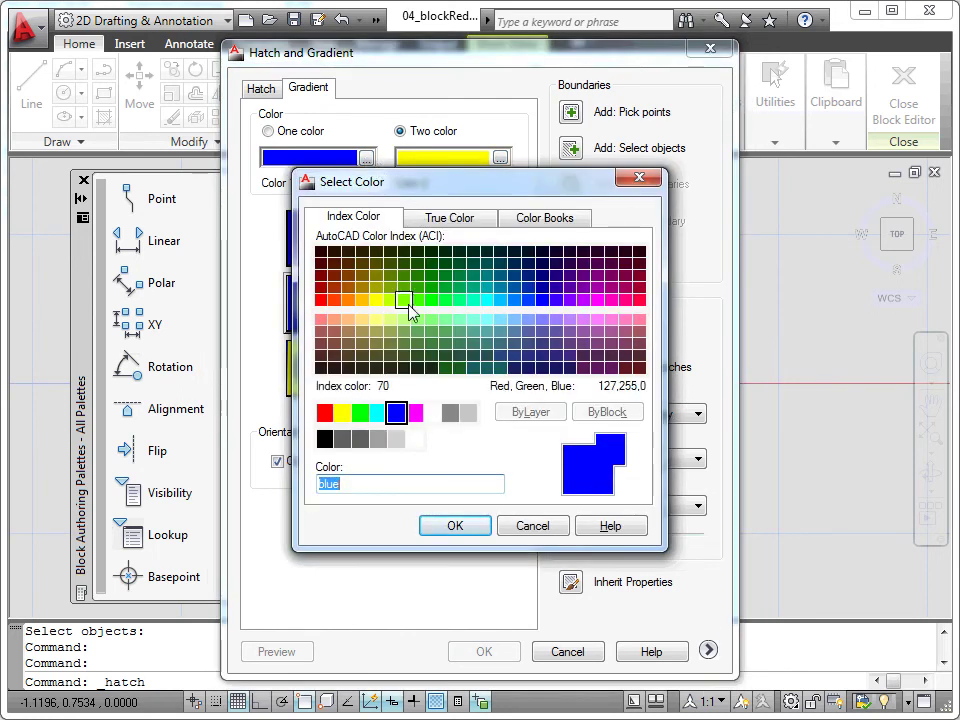
pyautogui.click(403, 300)
pyautogui.click(467, 527)
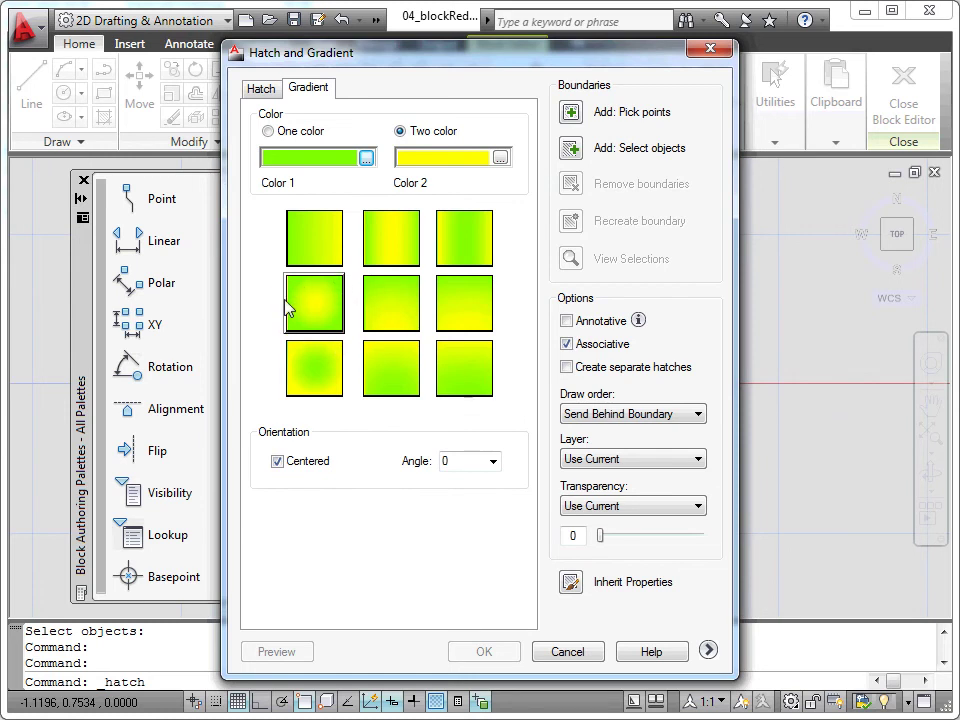
pyautogui.click(492, 463)
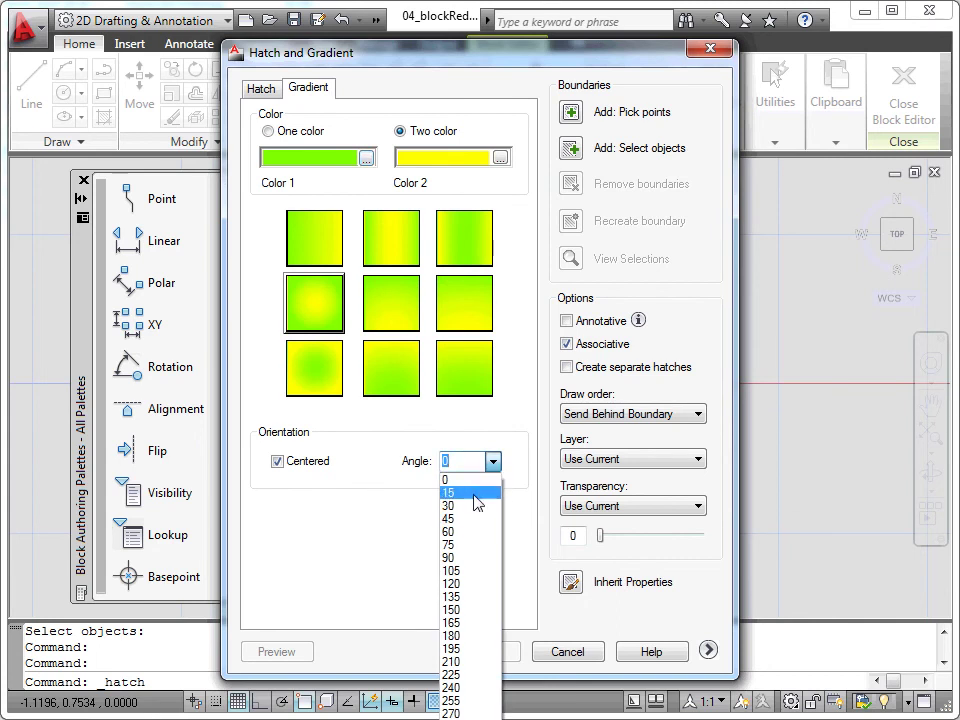
pyautogui.click(506, 435)
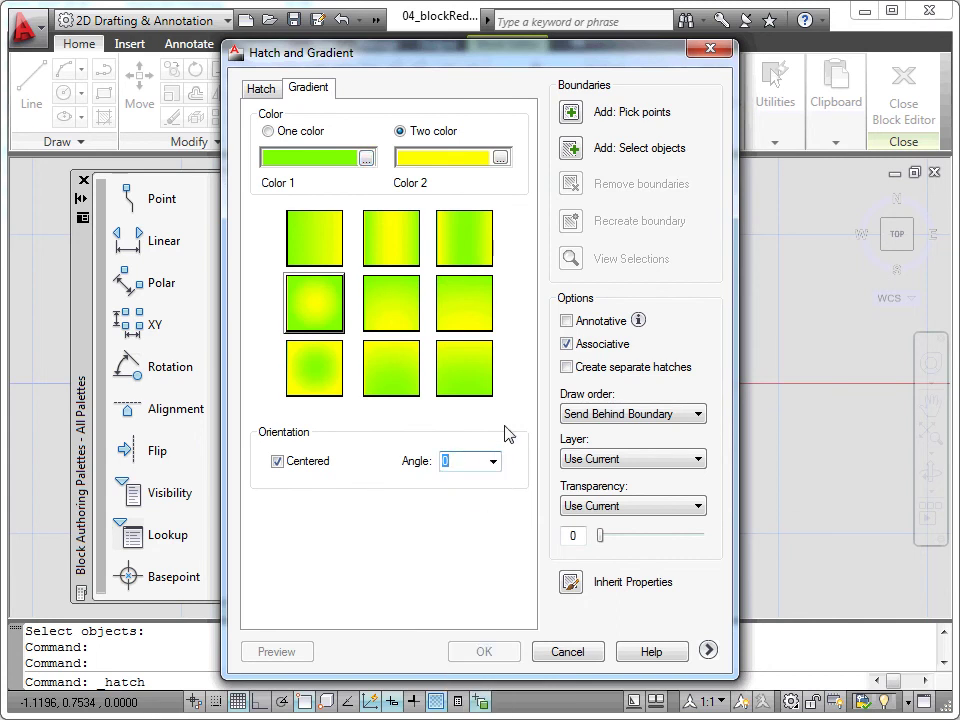
# Fill the inside of the tree's circle with the green-yellow gradient
pyautogui.click(571, 112)
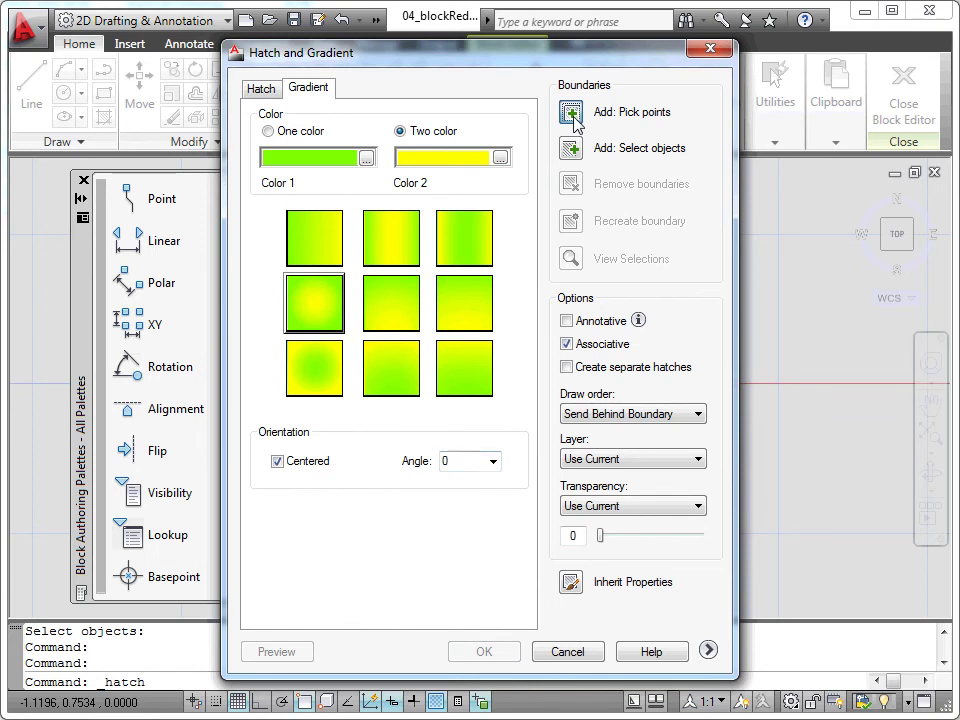
pyautogui.click(530, 272)
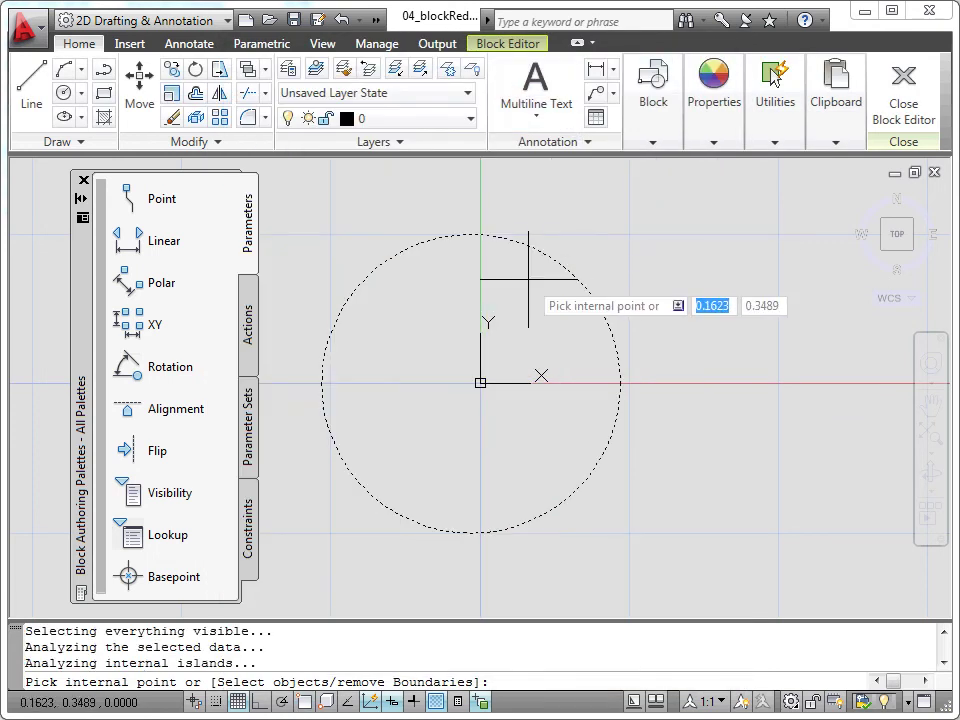
pyautogui.rightClick(528, 279)
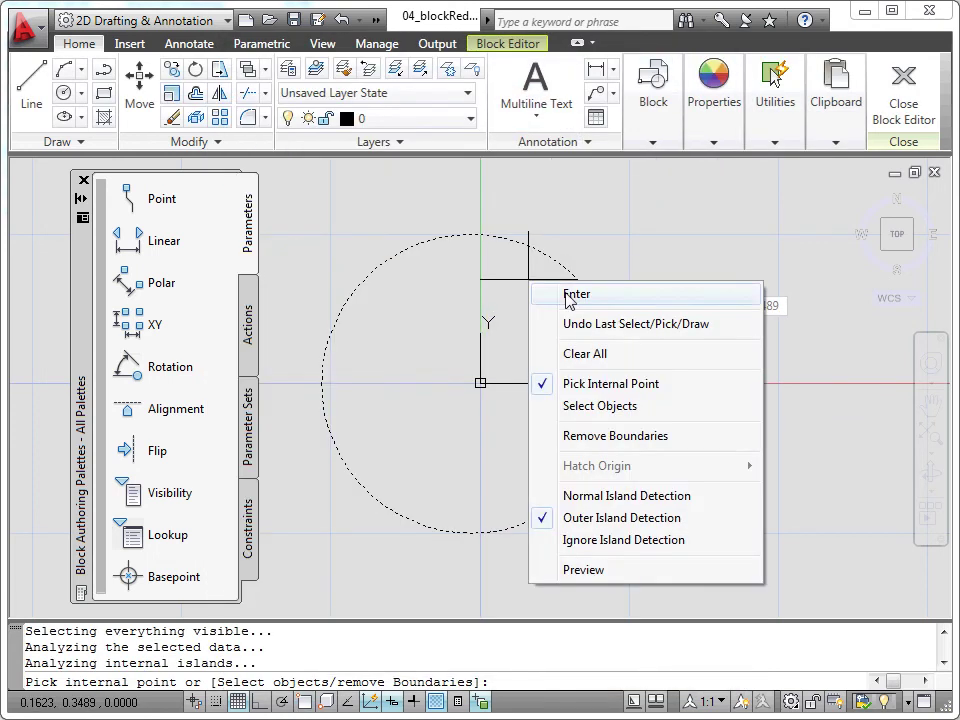
pyautogui.click(570, 296)
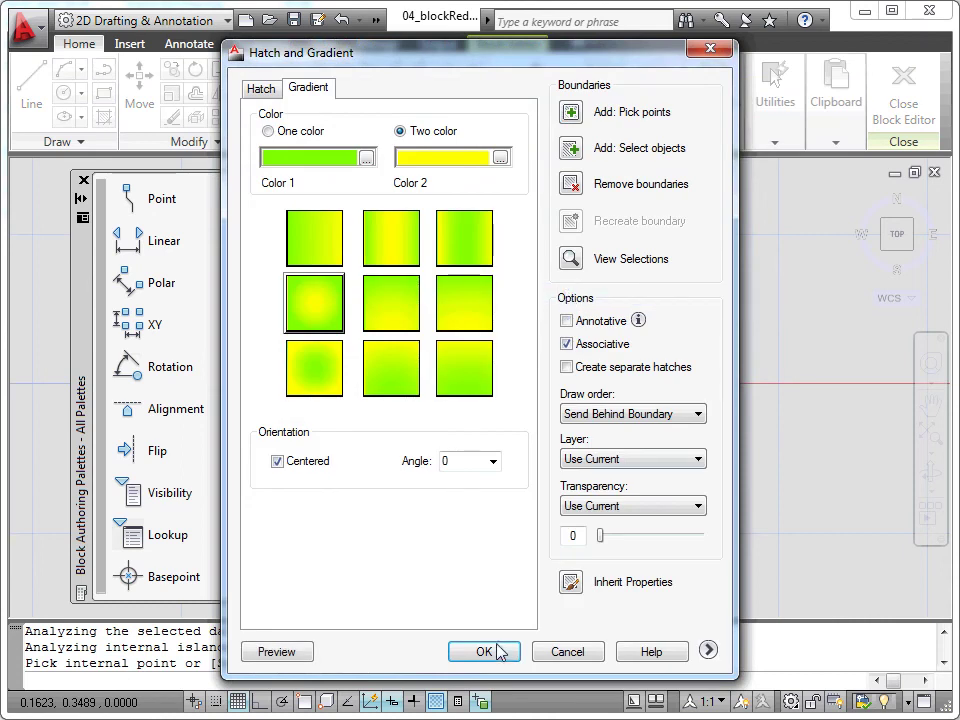
pyautogui.click(490, 645)
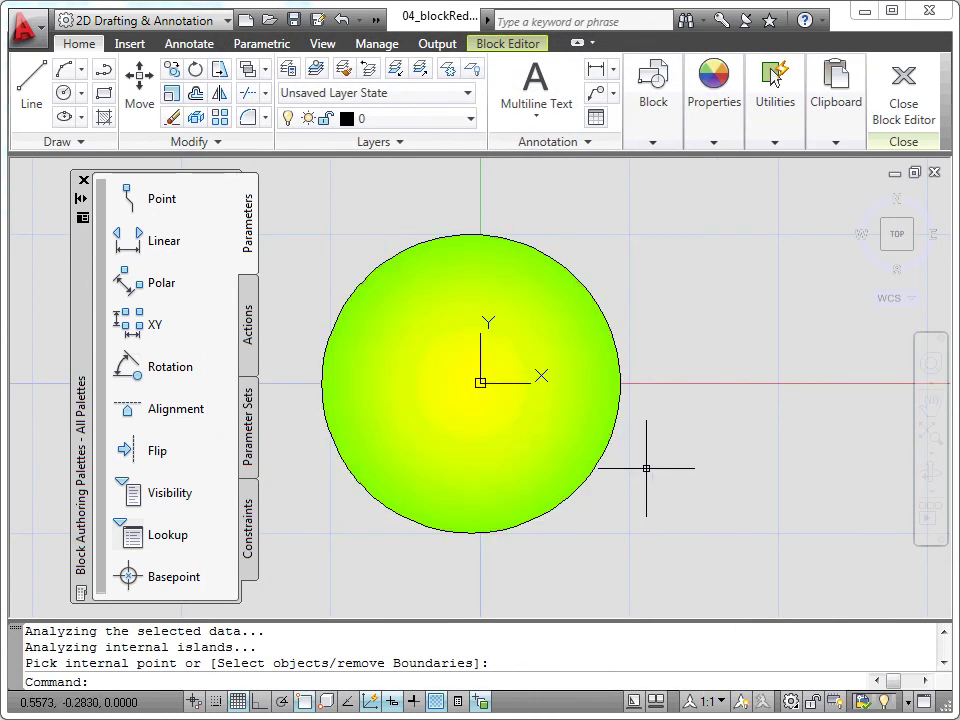
# Close the Block Editor and save the ornamental tree block changes
pyautogui.click(510, 44)
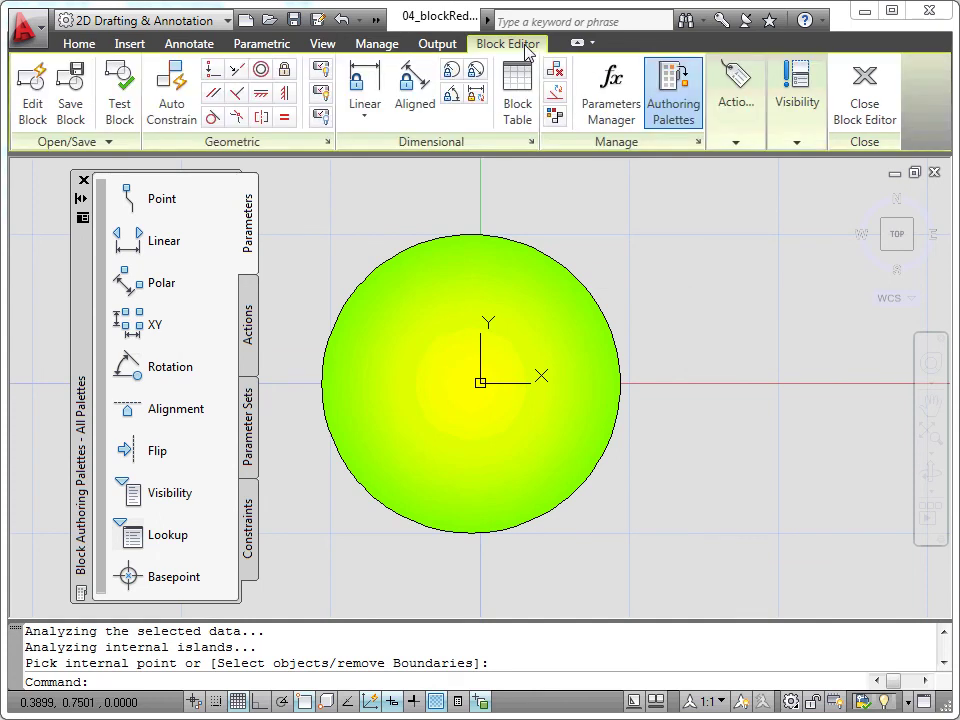
pyautogui.click(866, 112)
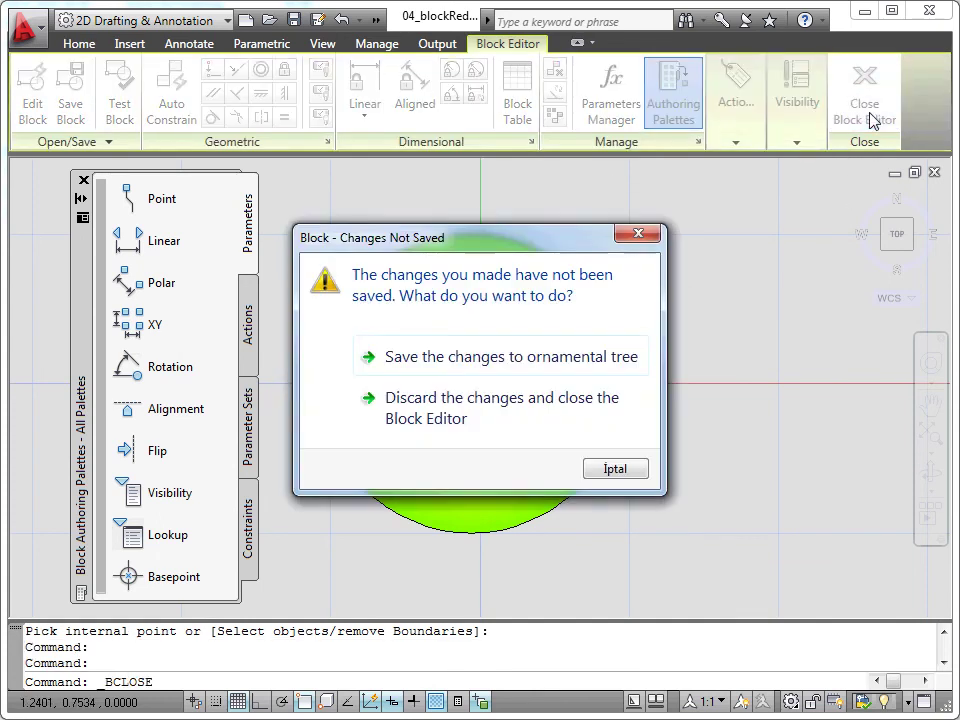
pyautogui.click(563, 355)
pyautogui.scroll(-4, 360, 360)
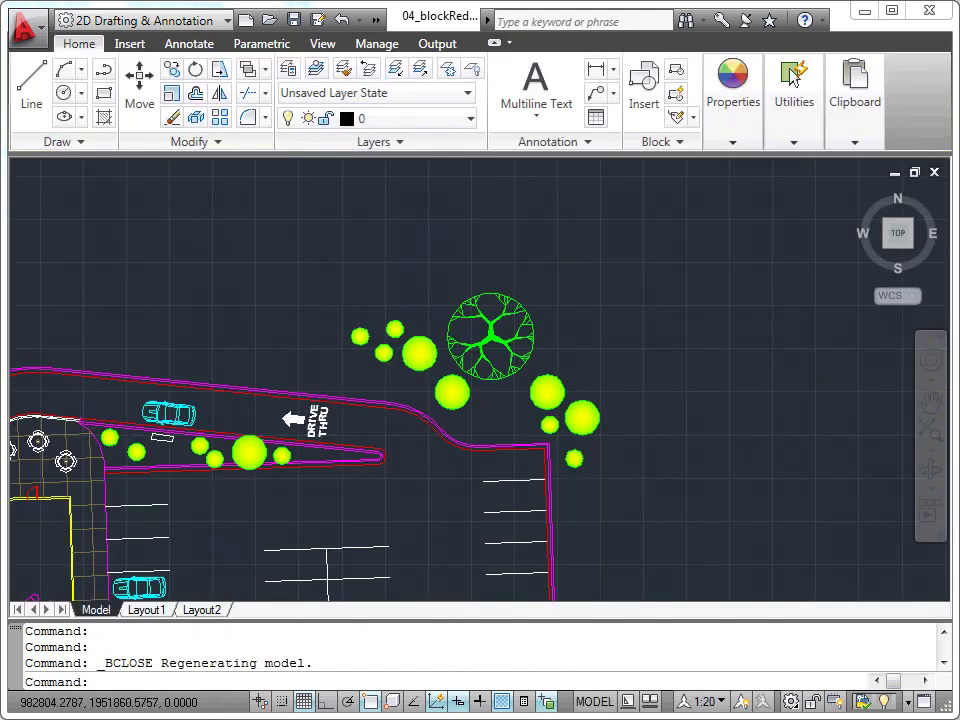
pyautogui.moveTo(521, 274)
pyautogui.mouseDown(button='middle')
pyautogui.moveTo(606, 242)
pyautogui.moveTo(551, 214)
pyautogui.mouseUp(button='middle')
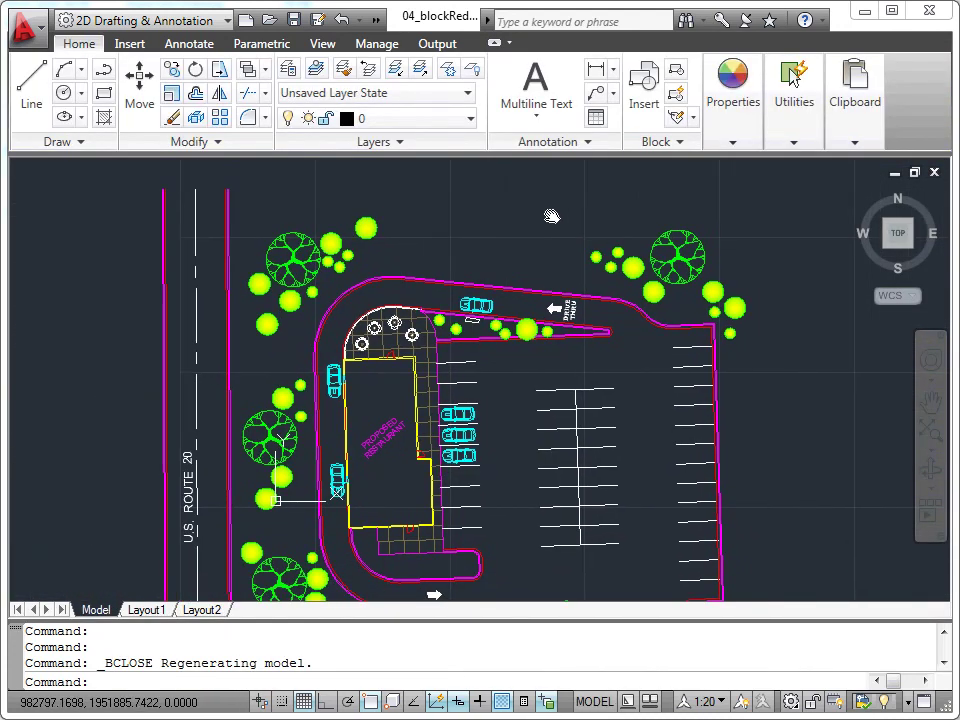